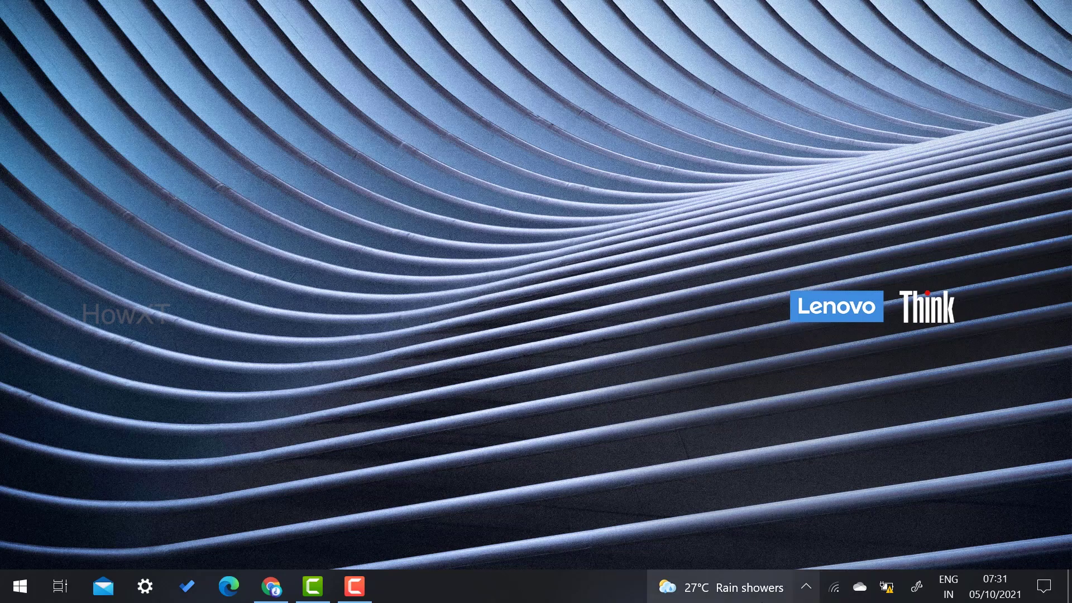
Expand the hidden tray icons and check for a Bluetooth icon; none appears
left_click(805, 578)
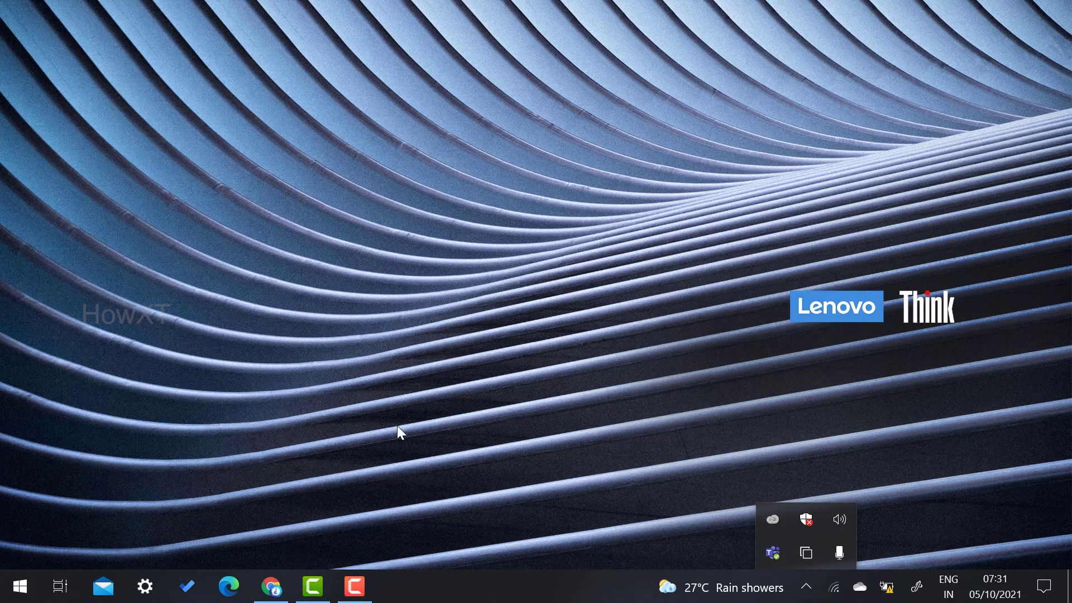
Turn the Bluetooth toggle on under Settings > Devices > Bluetooth & other devices
left_click(19, 592)
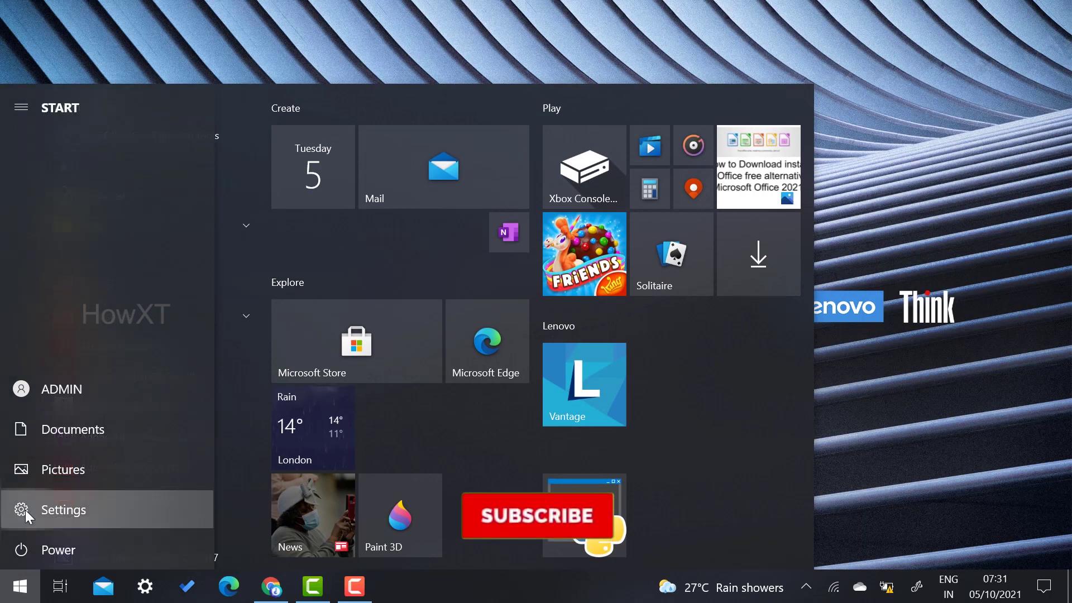
left_click(25, 510)
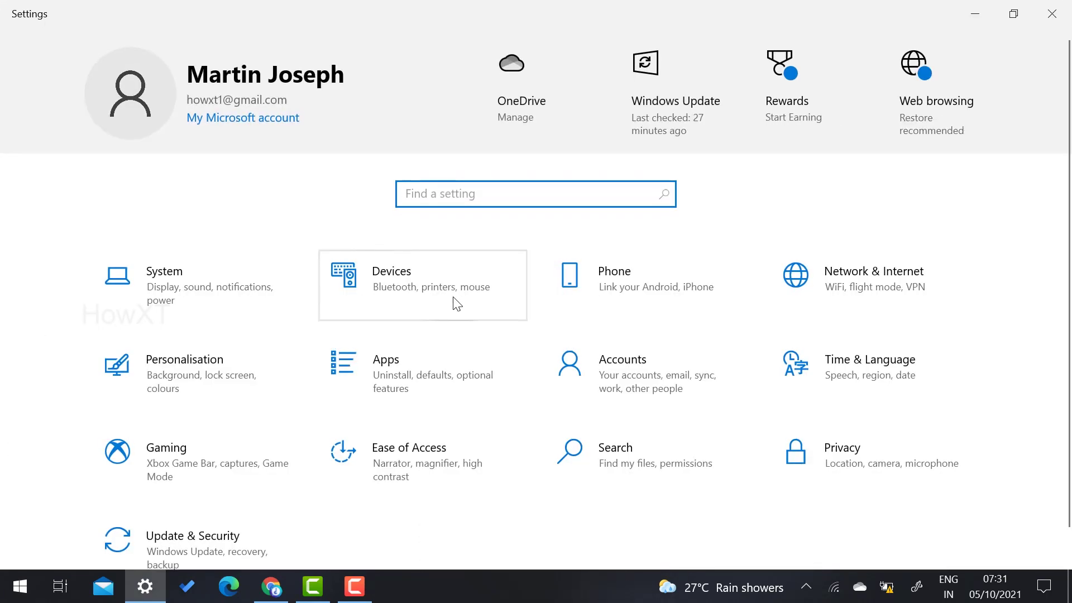
left_click(387, 285)
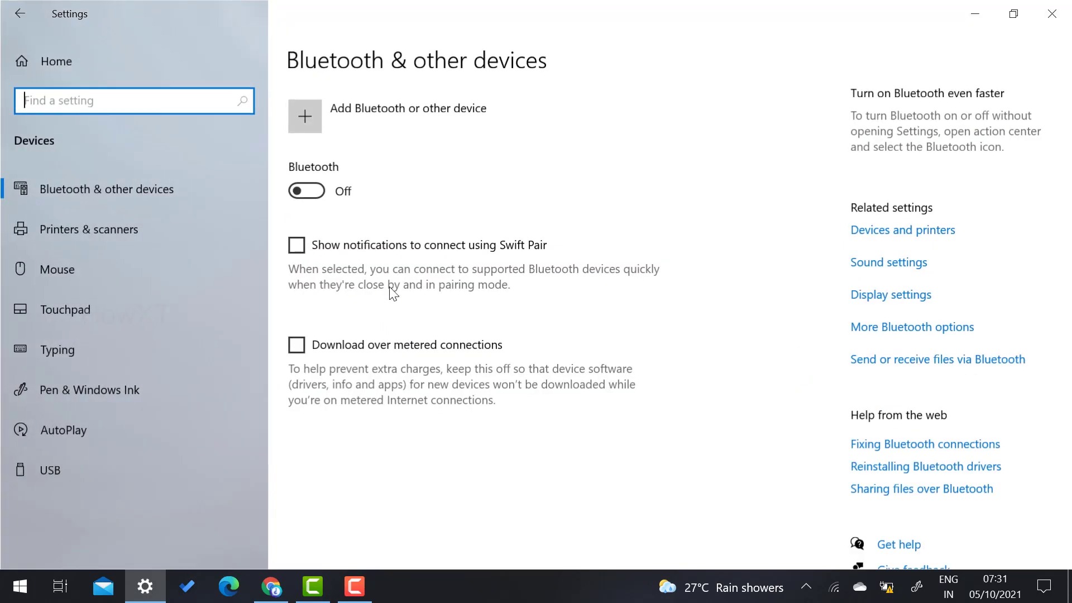
left_click(122, 193)
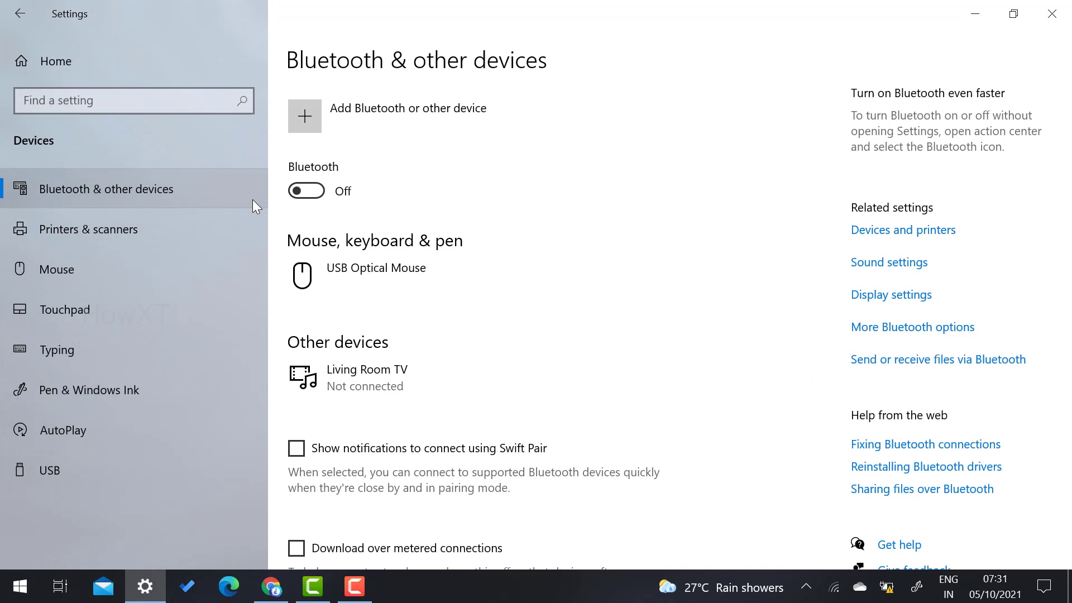
left_click(297, 196)
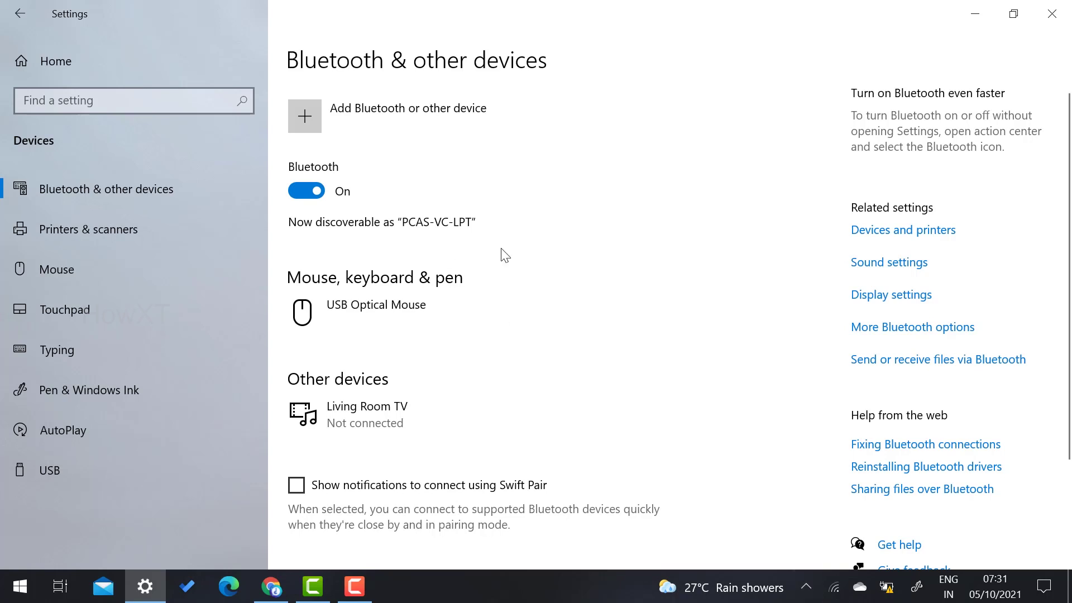
Enable 'Show the Bluetooth icon in the notification area', verify it in the tray, close Settings
left_click(893, 335)
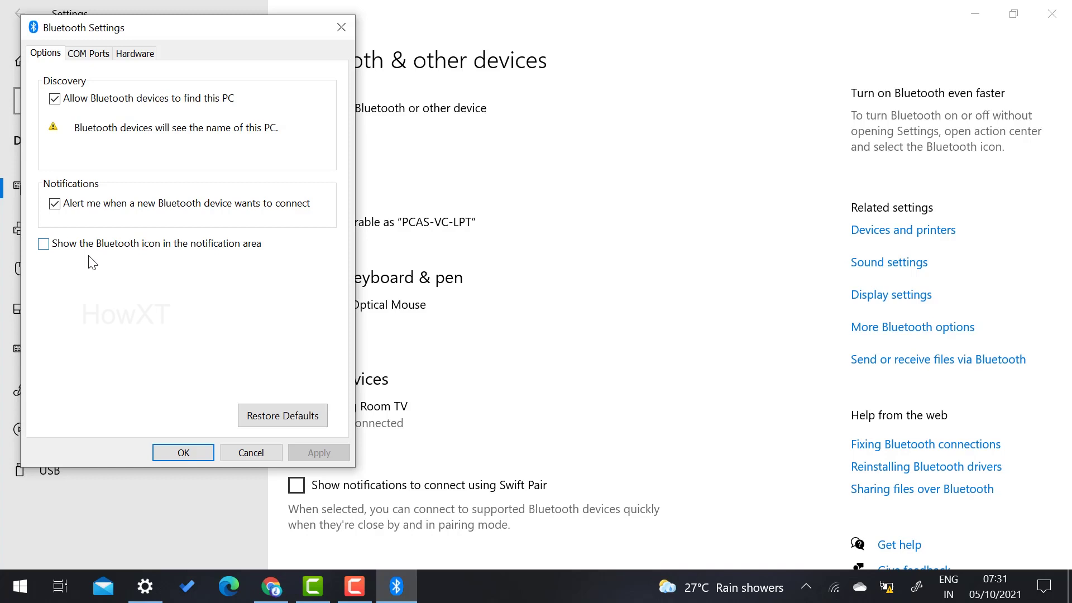
left_click(46, 248)
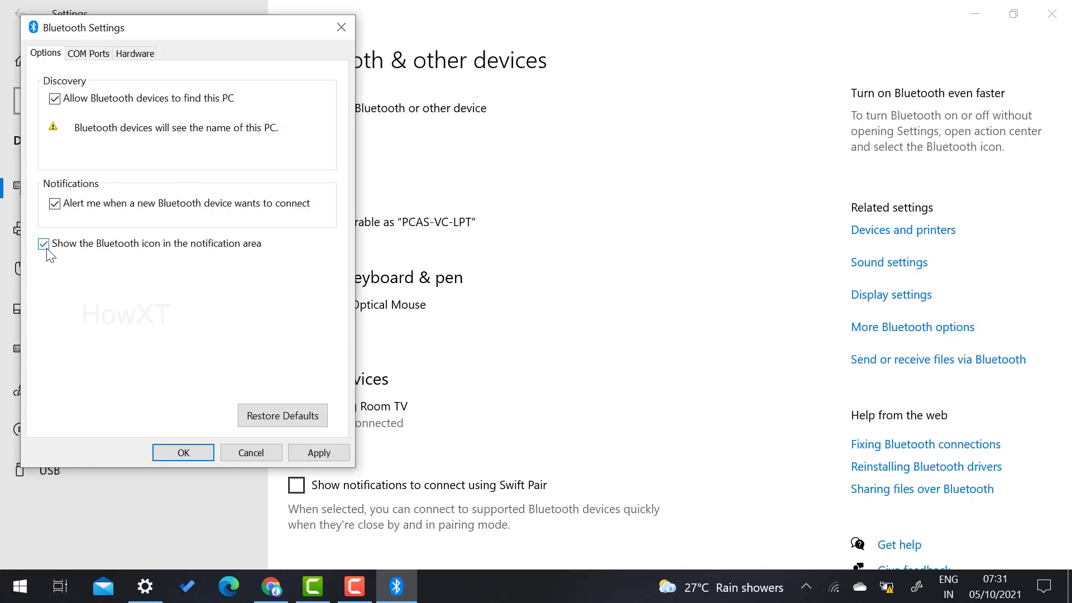
left_click(317, 452)
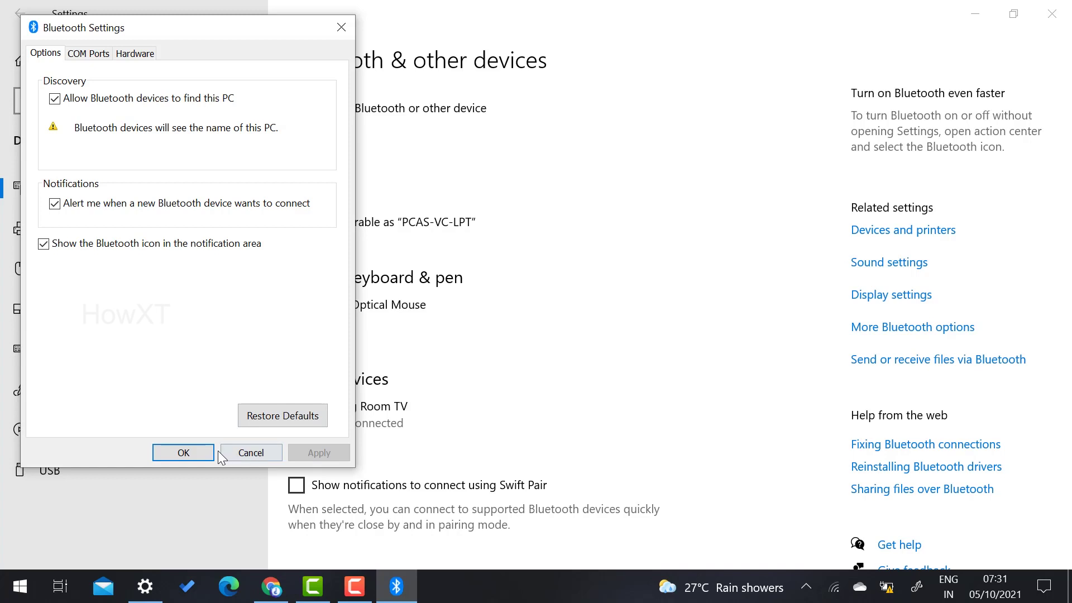
left_click(181, 452)
left_click(806, 587)
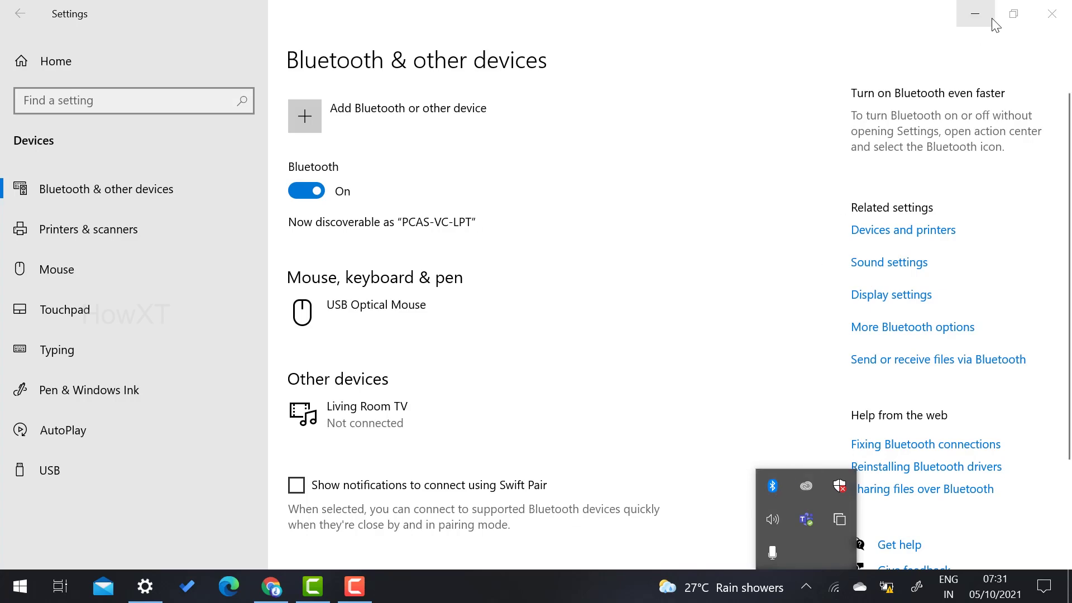
left_click(1050, 15)
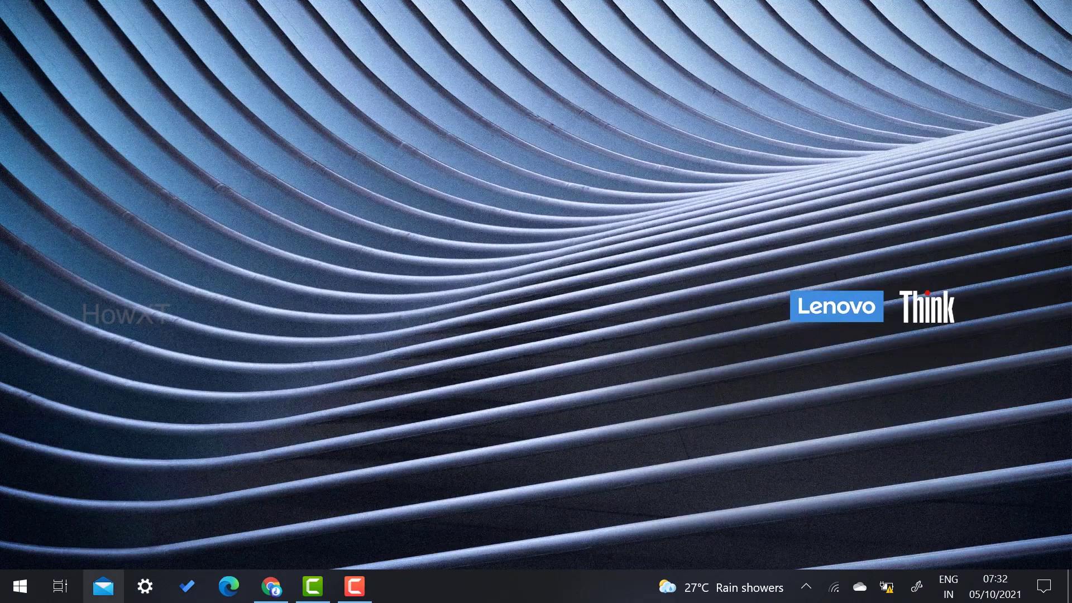
Browse to C:\Windows in File Explorer and open System32 through a 'sy' search
left_click(21, 586)
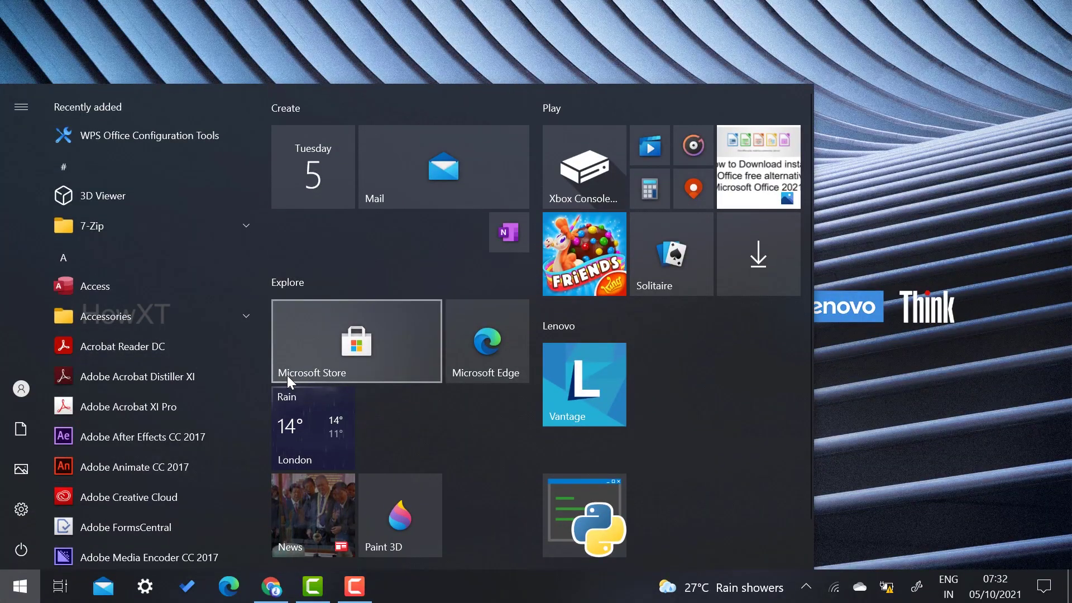
key("super+e")
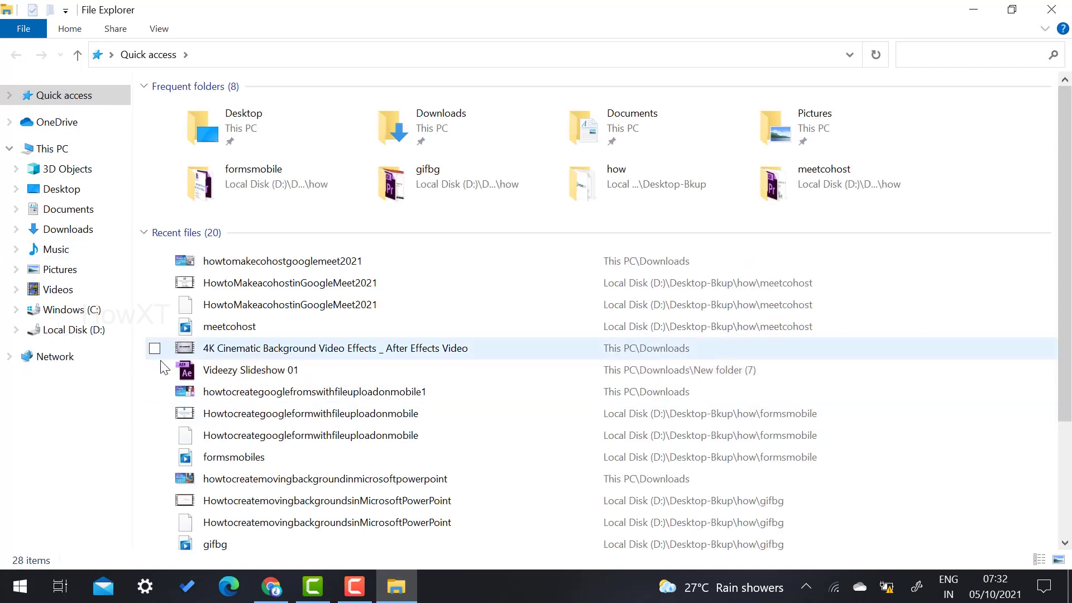
left_click(75, 312)
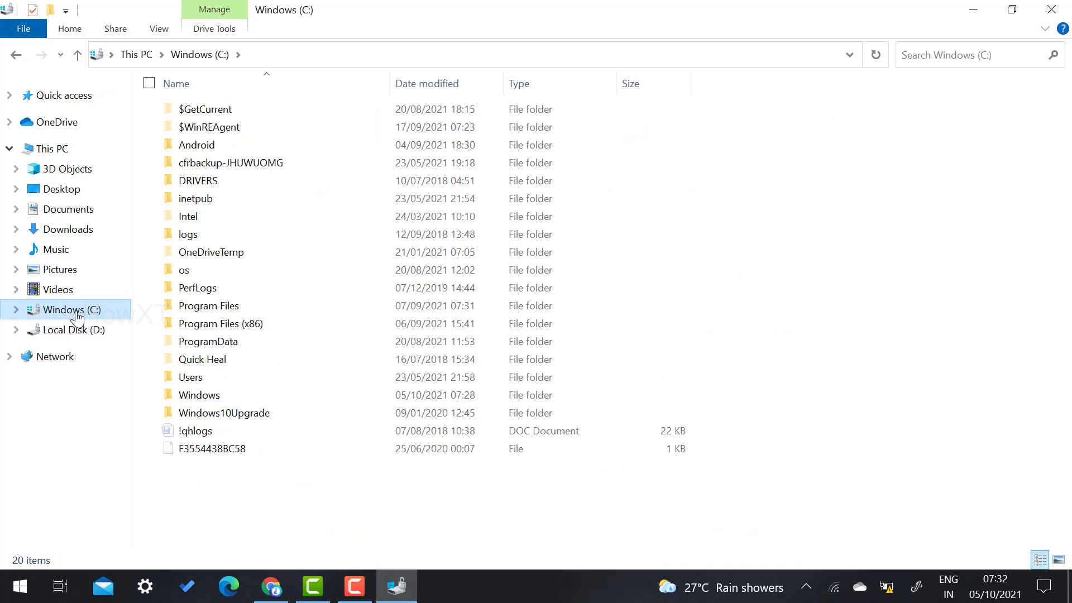
double_click(199, 395)
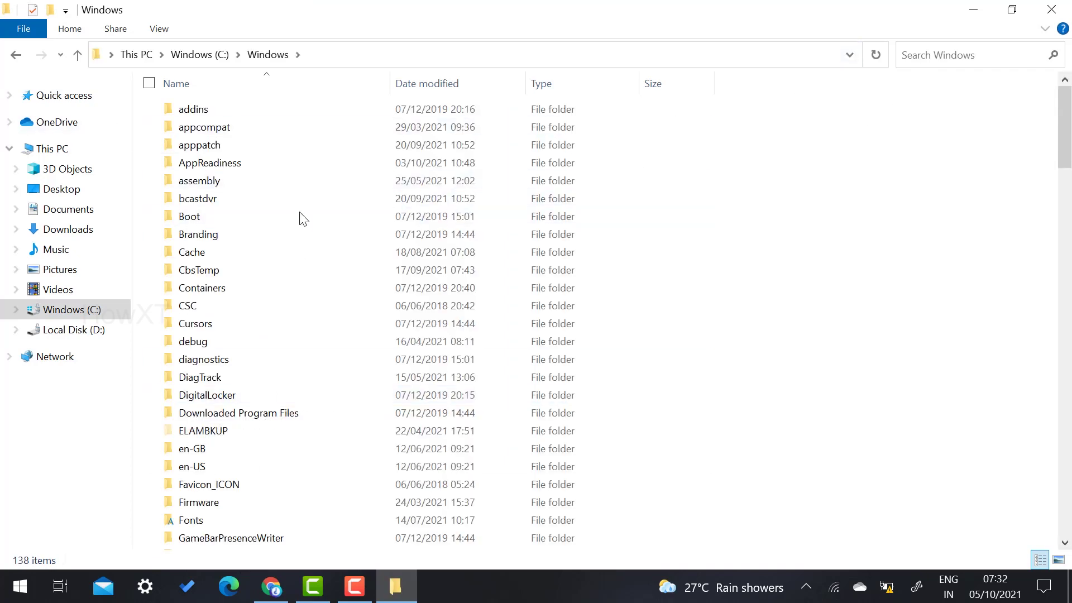
left_click(936, 61)
type("s")
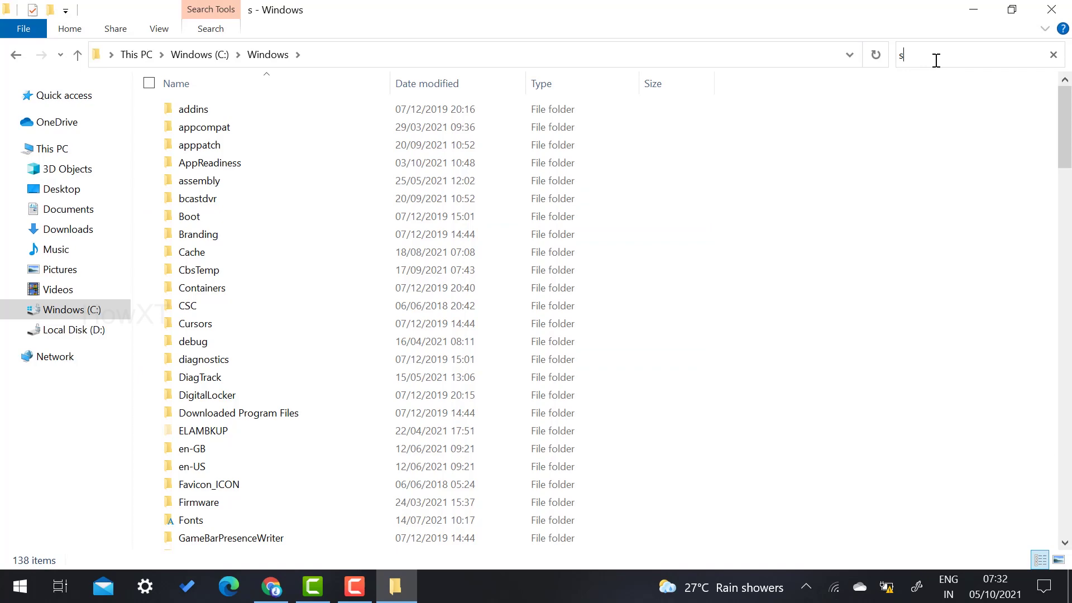
type("y")
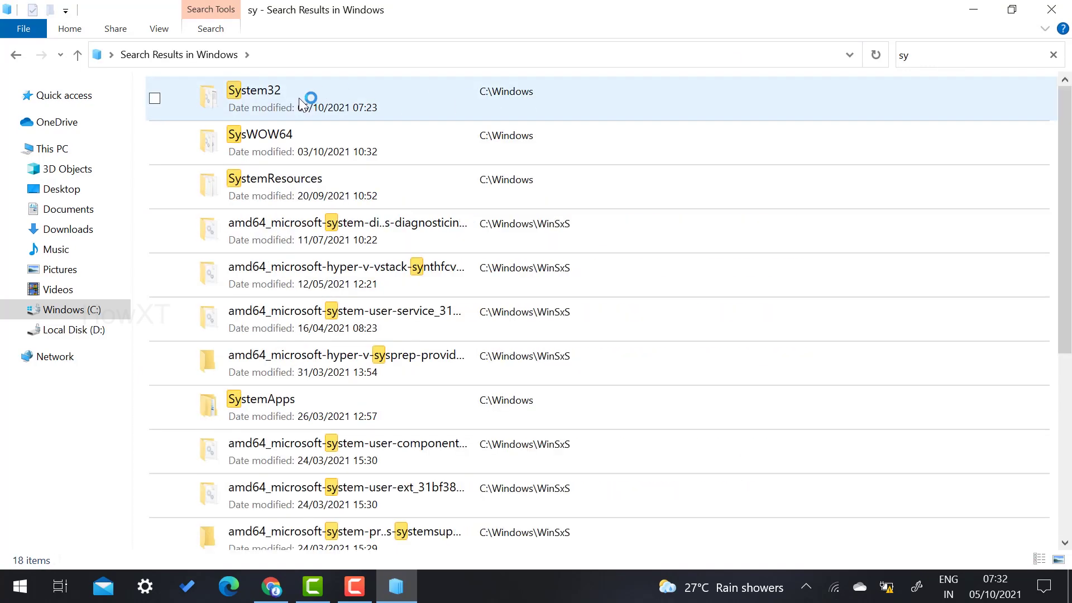
left_click(366, 112)
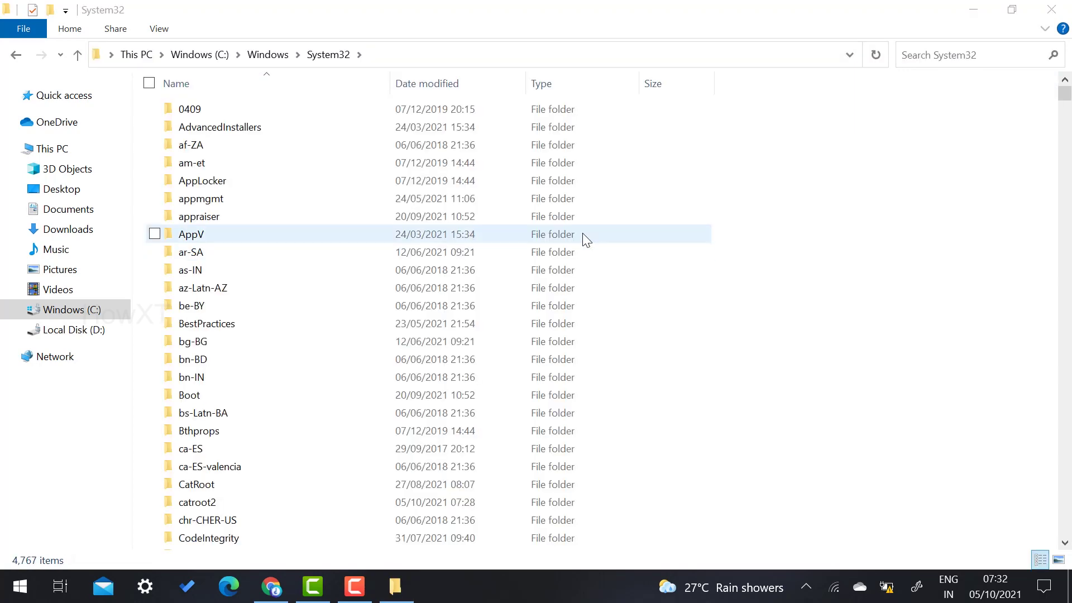
Search System32 for 'fsquir' to list the fsquirt application
left_click(945, 55)
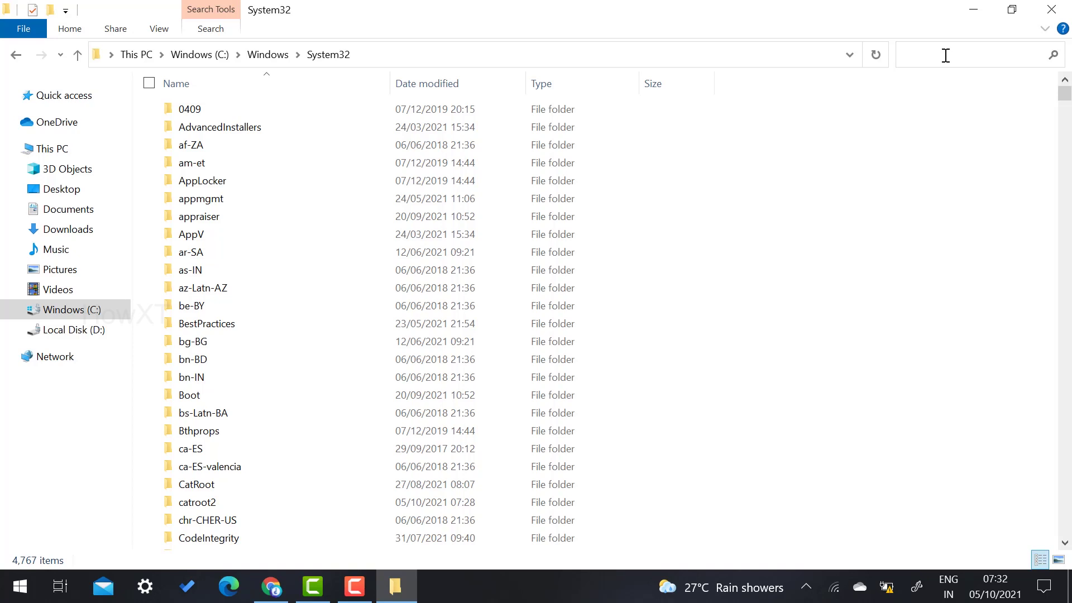
type("fs")
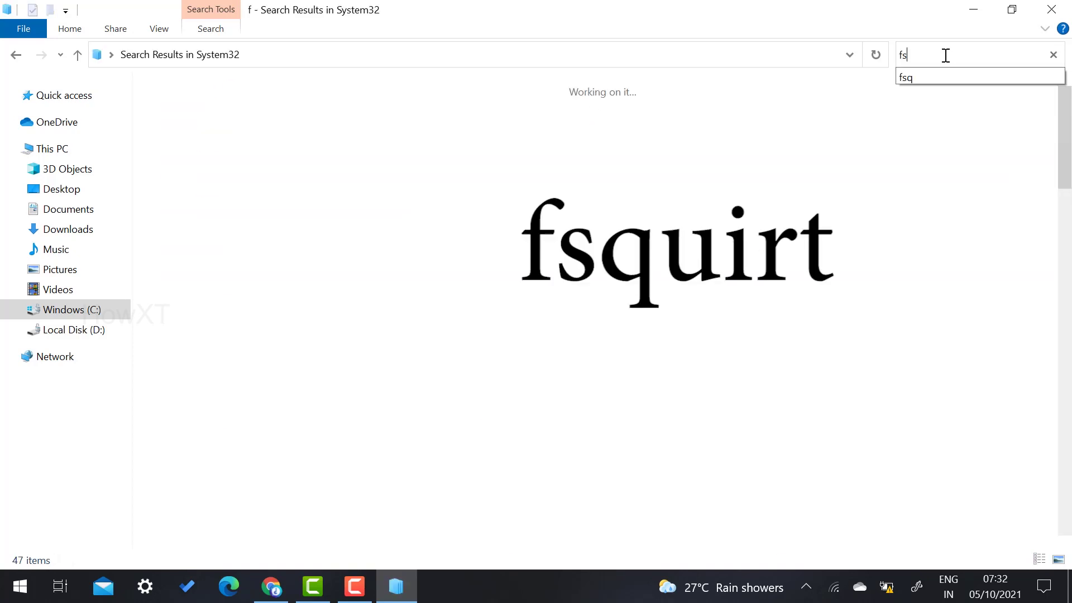
type("qui")
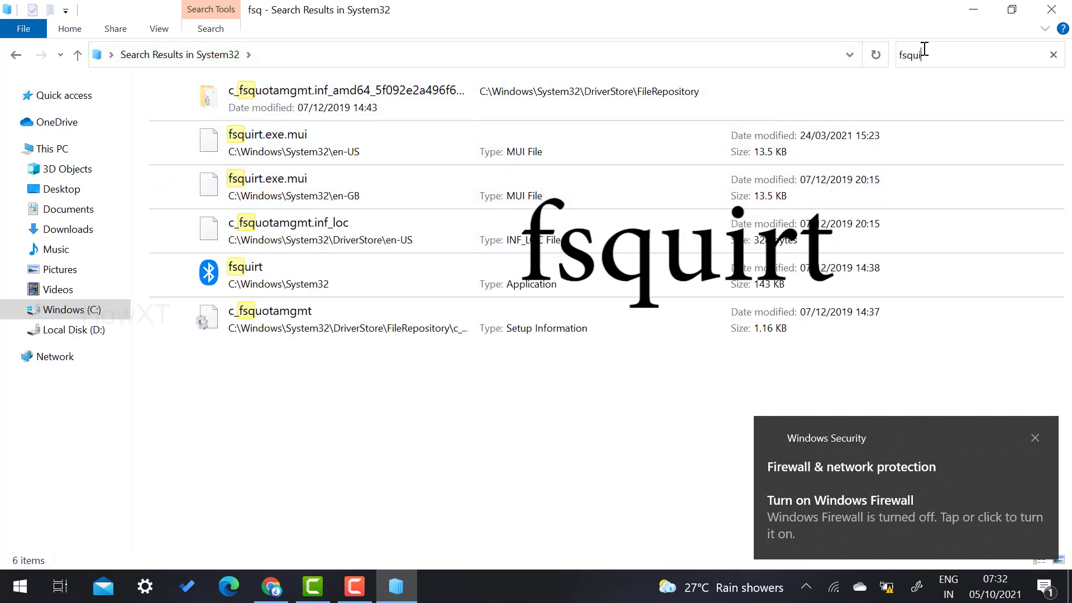
type("r")
double_click(305, 99)
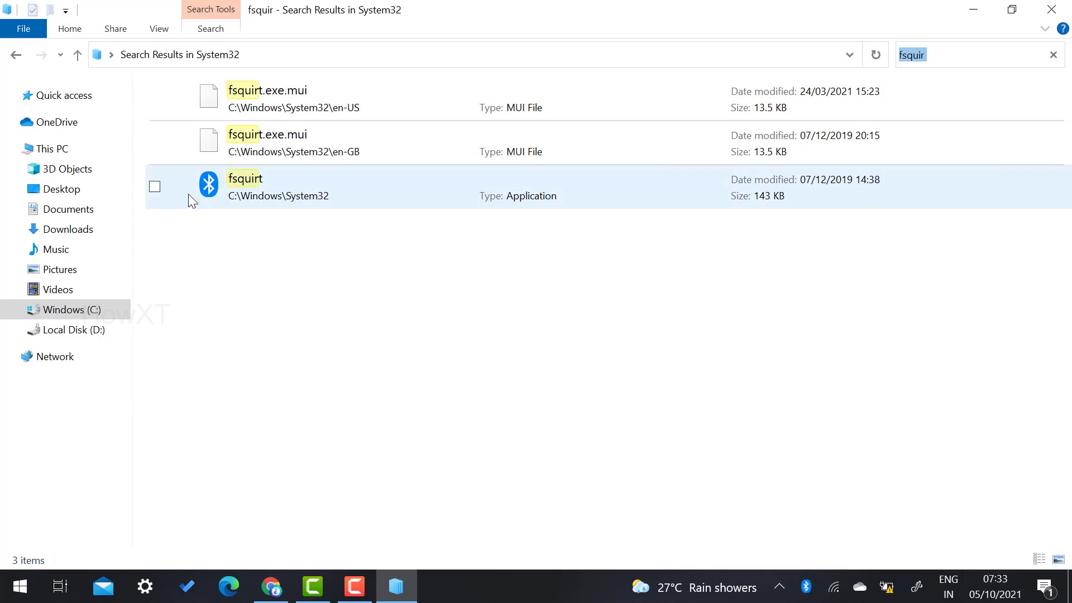
Pin the fsquirt application to Start, then run it with Open
left_click(248, 194)
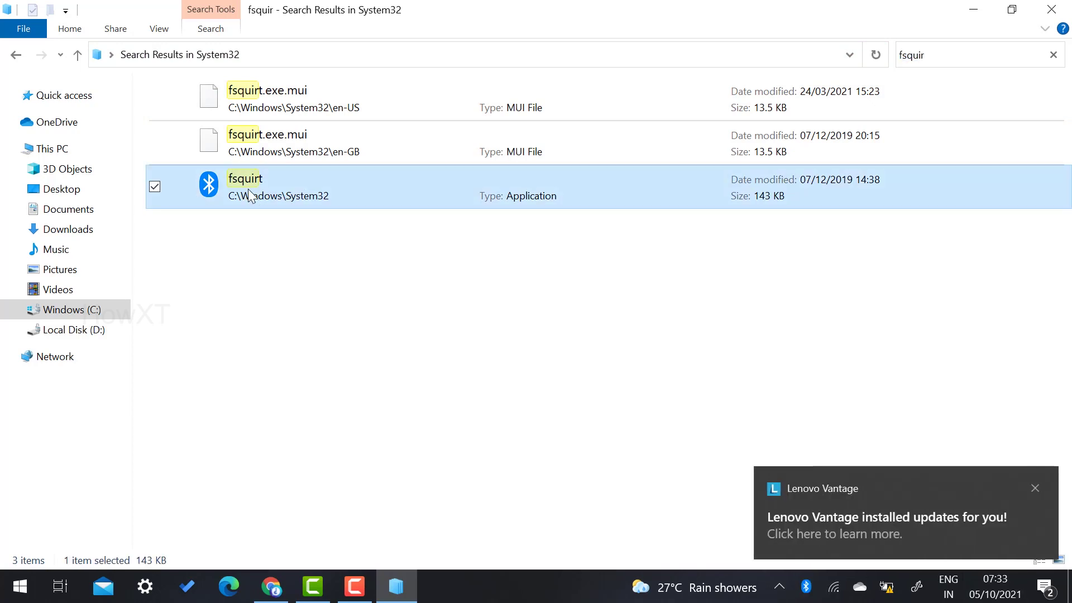
right_click(249, 195)
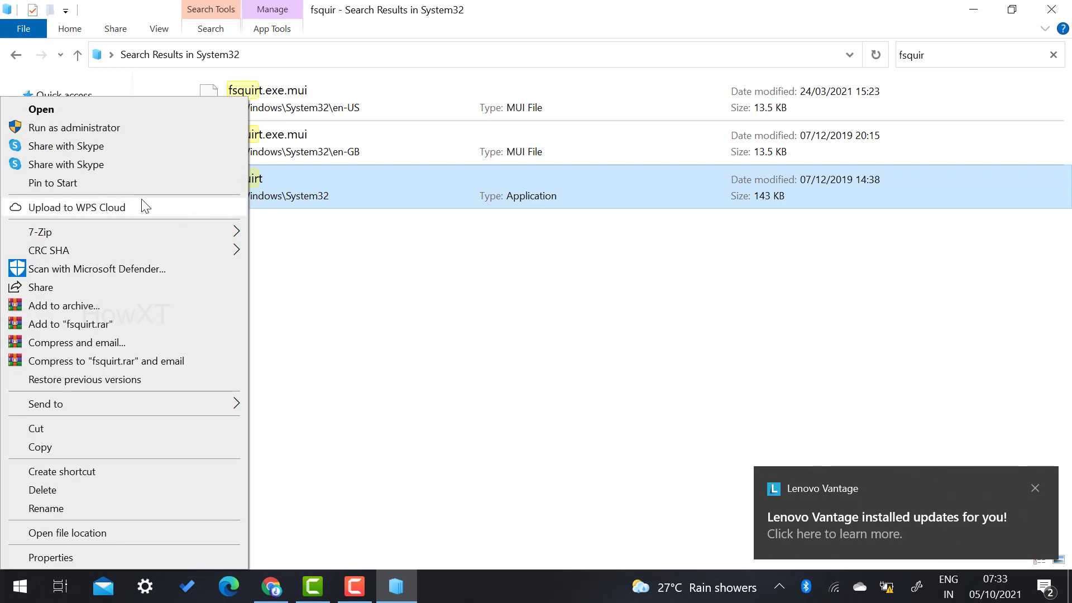
left_click(53, 186)
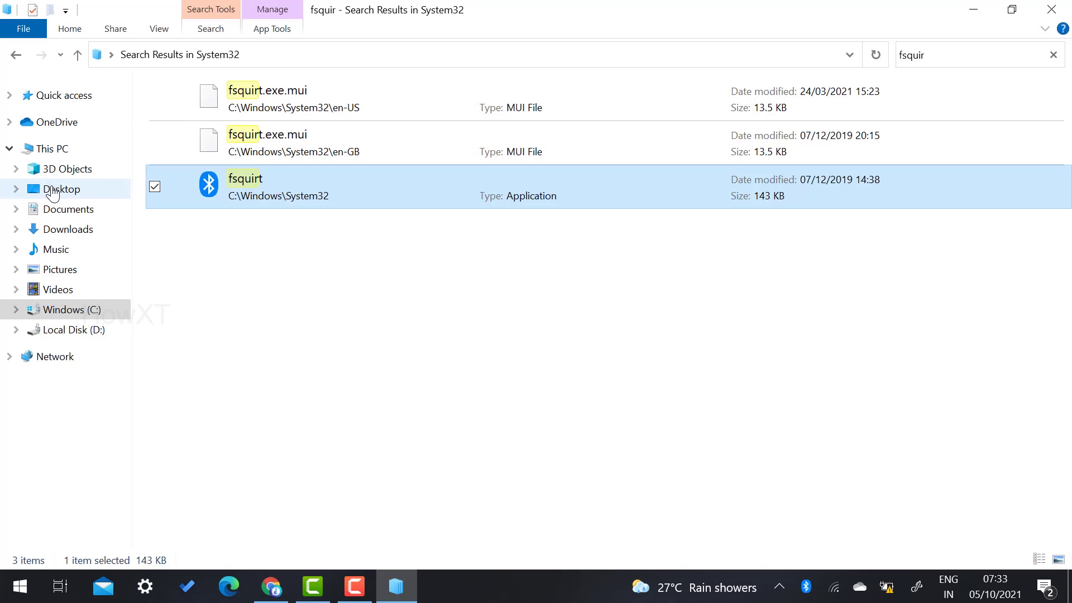
right_click(248, 189)
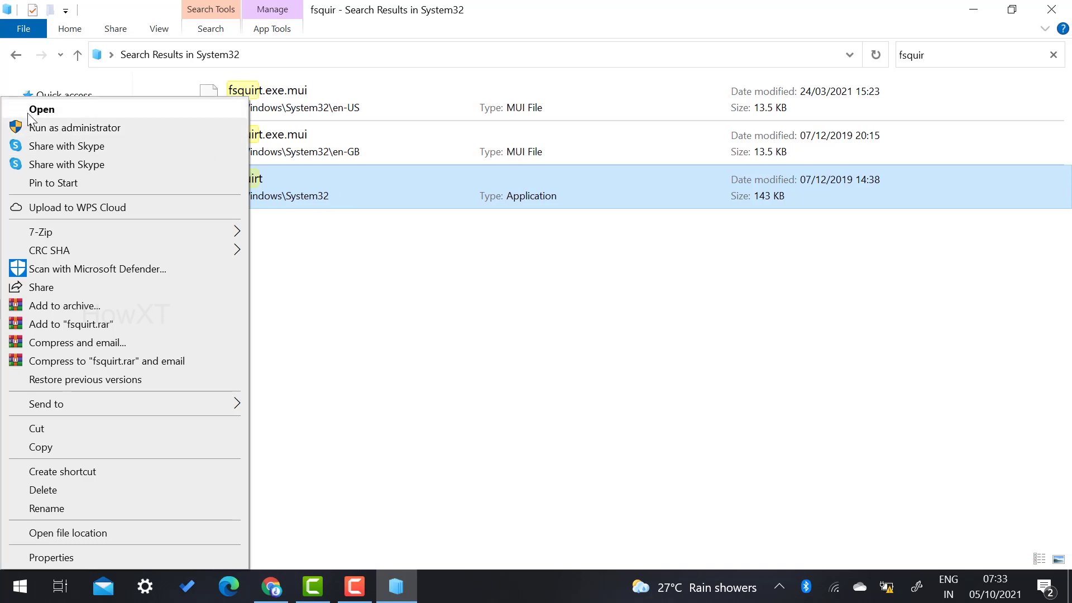
left_click(43, 109)
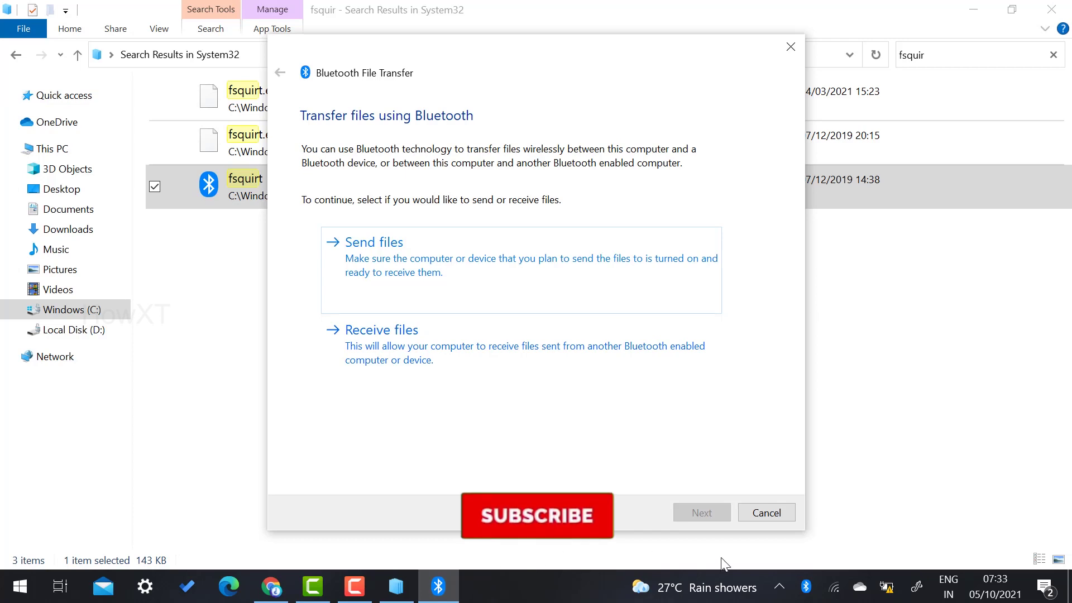
Cancel the transfer wizard, confirm fsquirt offers Unpin from Start, and close File Explorer
left_click(755, 508)
right_click(243, 193)
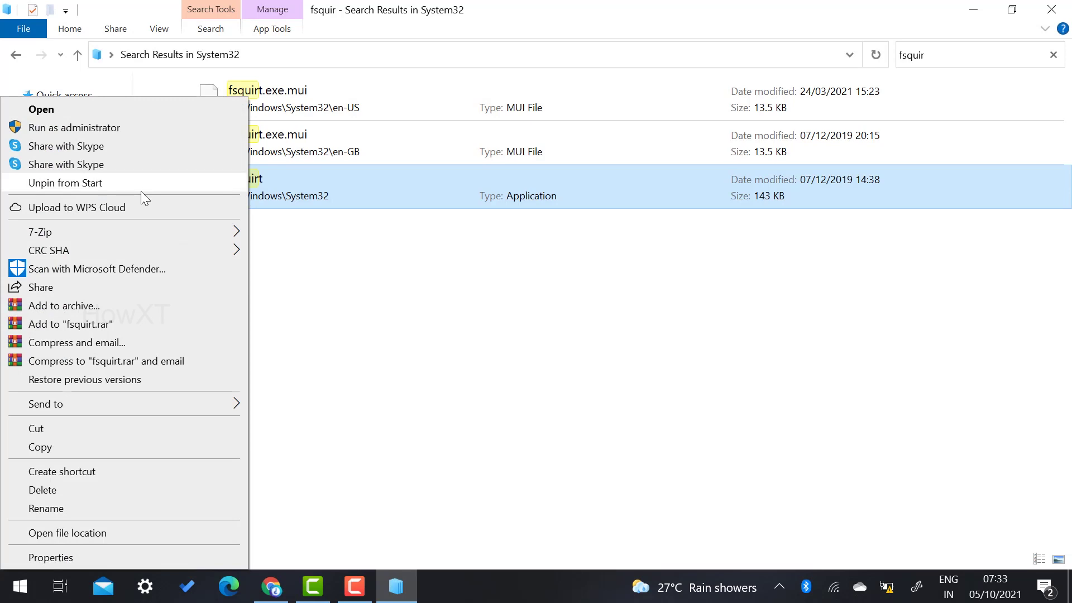
left_click(423, 333)
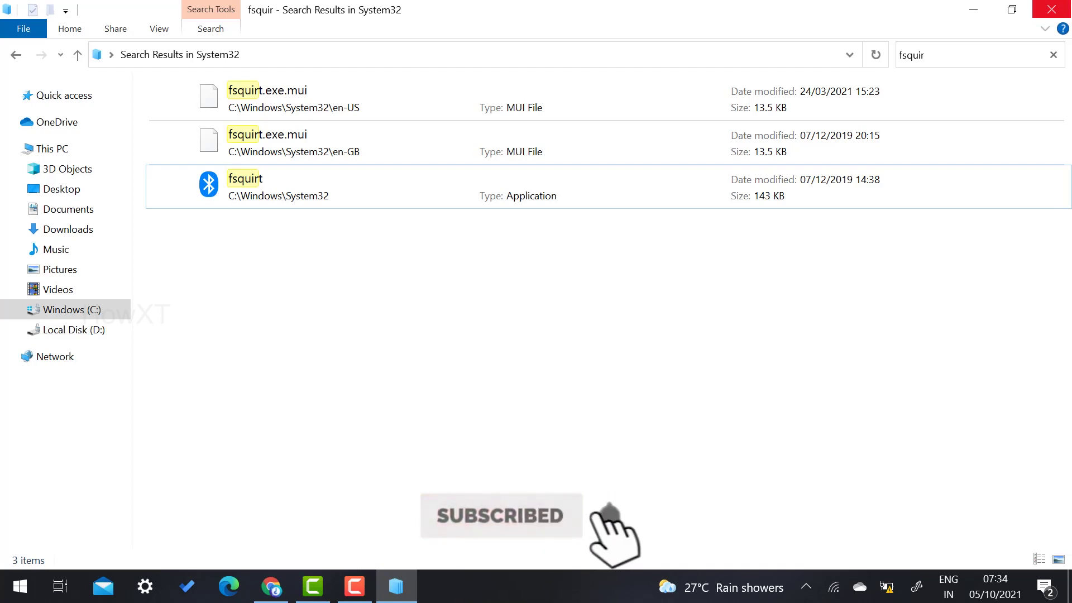
left_click(1050, 10)
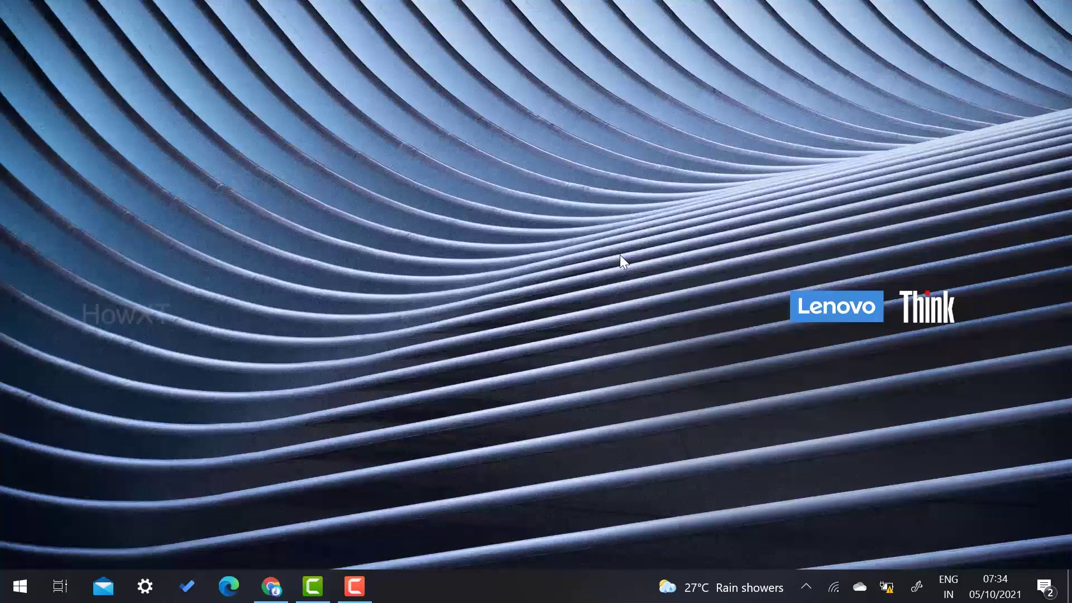